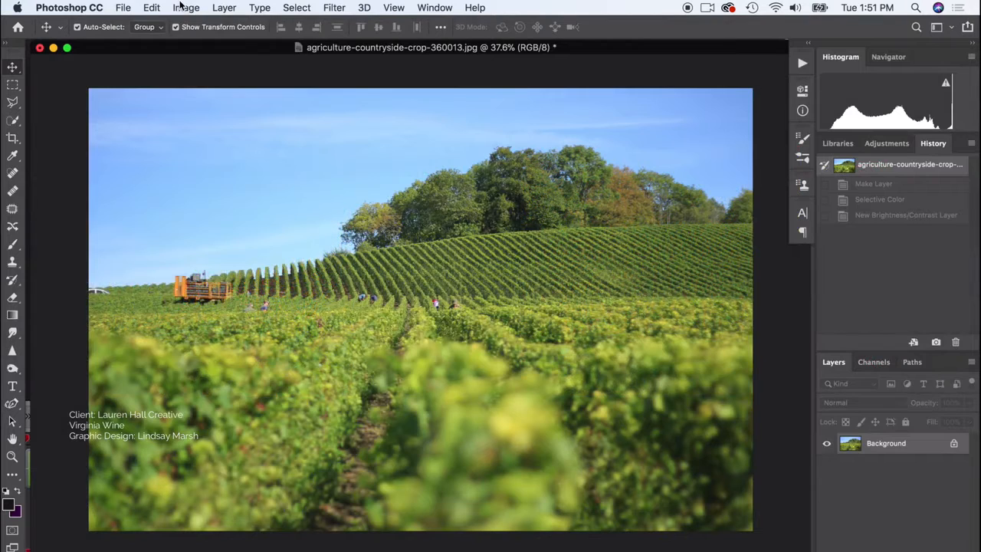
Step: Open a Selective Color adjustment on the vineyard photo, move its dialog clear of the image and review the available color ranges
{"action": "left_click", "coordinate": [186, 7]}
{"action": "mouse_move", "coordinate": [191, 44]}
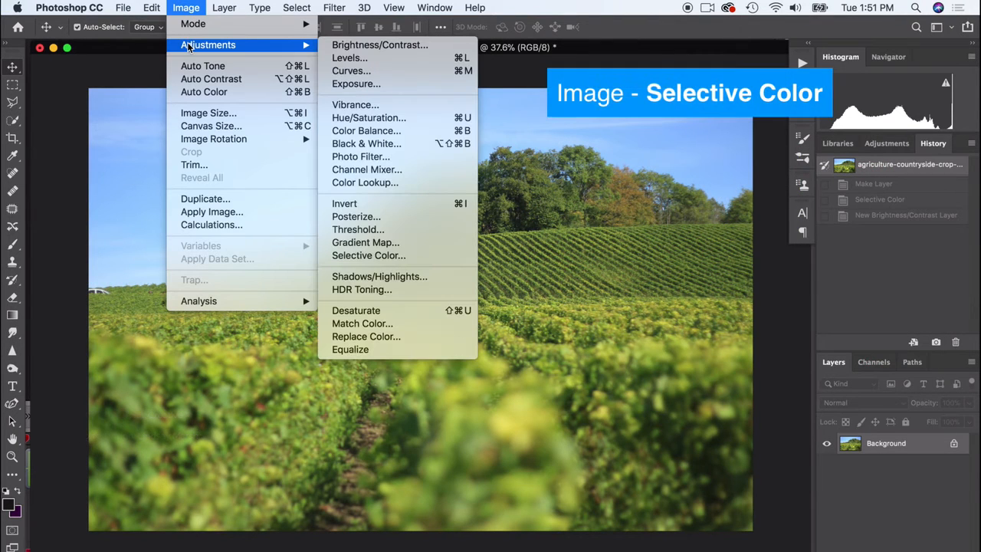
{"action": "left_click", "coordinate": [367, 256]}
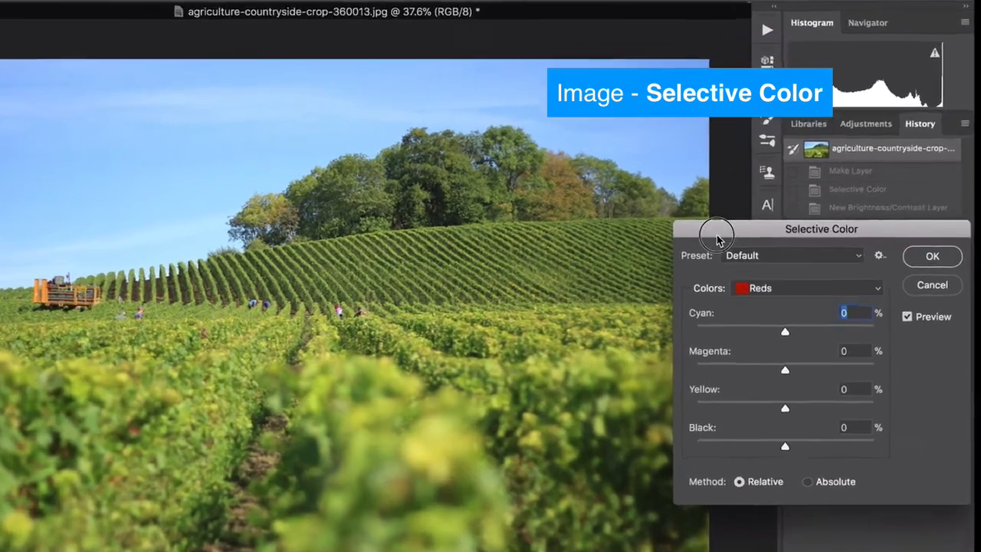
{"action": "left_click_drag", "start_coordinate": [717, 236], "coordinate": [697, 176]}
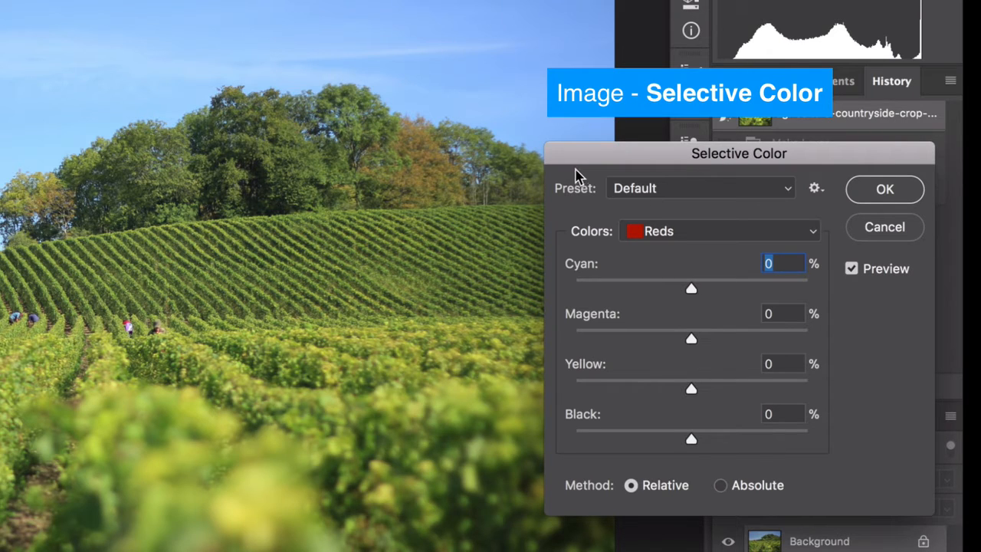
{"action": "left_click", "coordinate": [653, 236]}
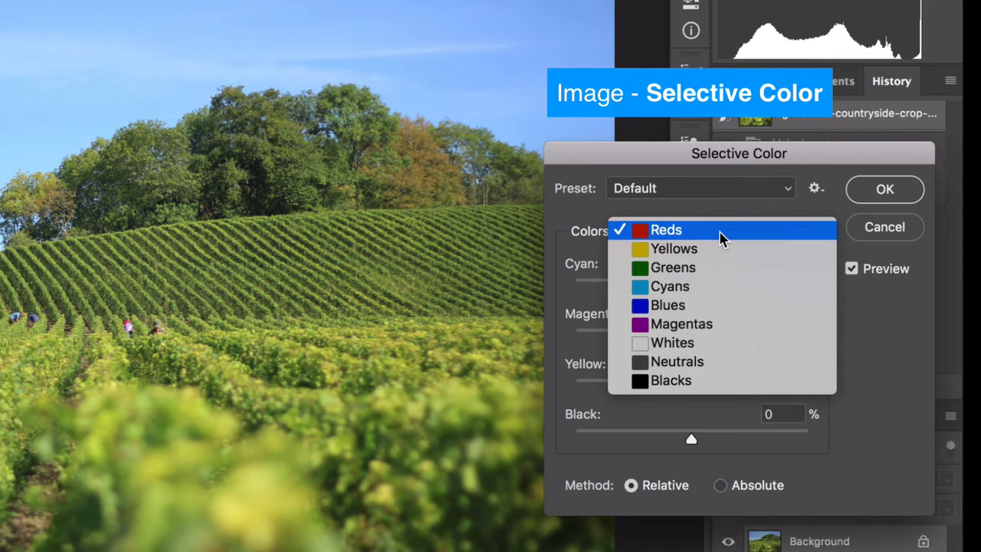
{"action": "left_click", "coordinate": [916, 321]}
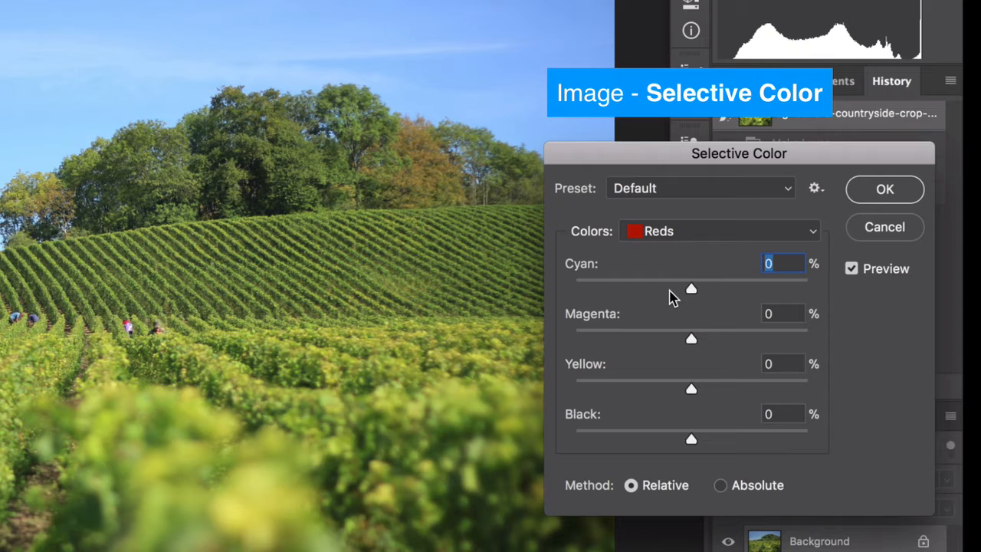
Step: For the Greens range, set Cyan to -46%, Magenta to +4%, Yellow to +7% and Black to +26%
{"action": "left_click", "coordinate": [679, 233]}
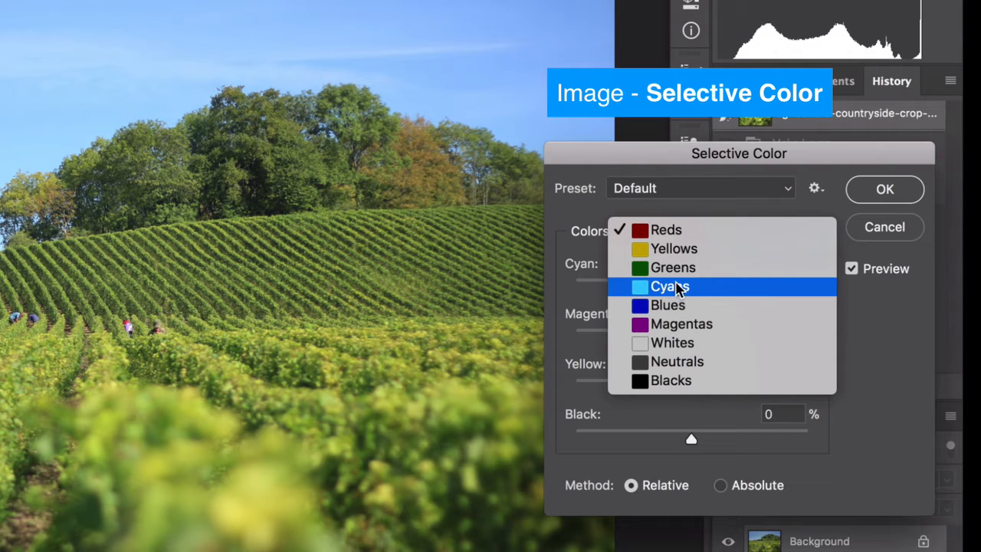
{"action": "left_click", "coordinate": [674, 268]}
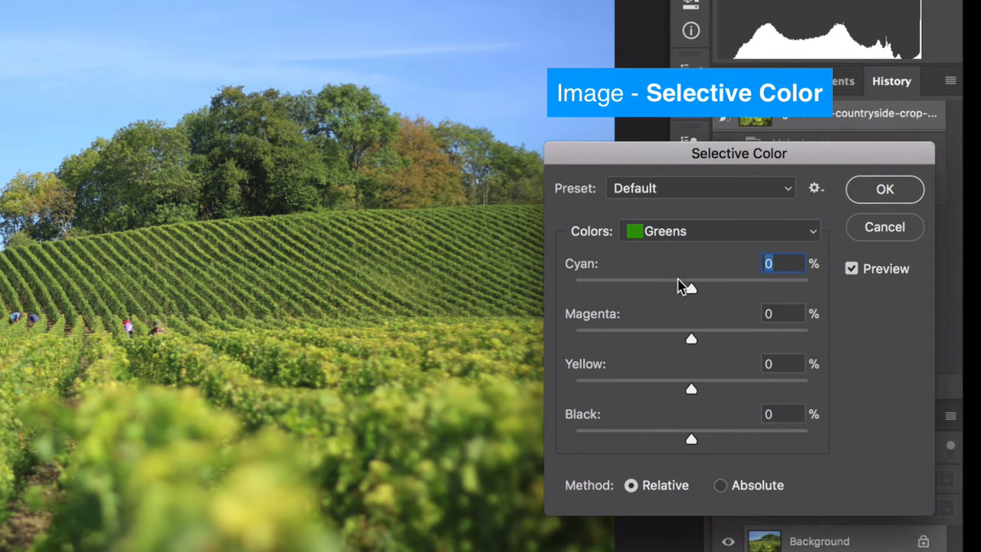
{"action": "left_click_drag", "start_coordinate": [691, 290], "coordinate": [639, 291]}
{"action": "mouse_move", "coordinate": [689, 340]}
{"action": "left_mouse_down"}
{"action": "mouse_move", "coordinate": [634, 339]}
{"action": "mouse_move", "coordinate": [724, 340]}
{"action": "mouse_move", "coordinate": [690, 339]}
{"action": "left_mouse_up"}
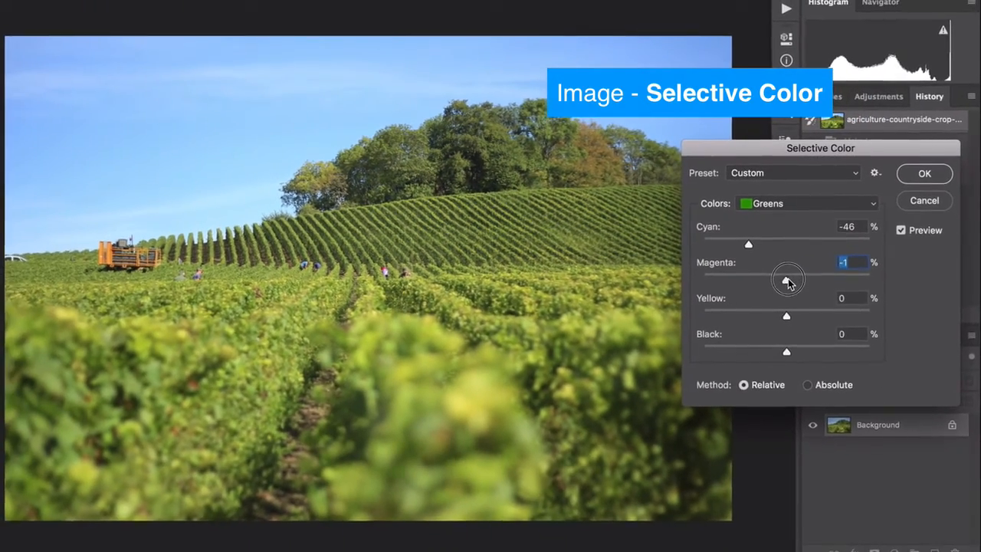
{"action": "left_click_drag", "start_coordinate": [788, 282], "coordinate": [790, 281]}
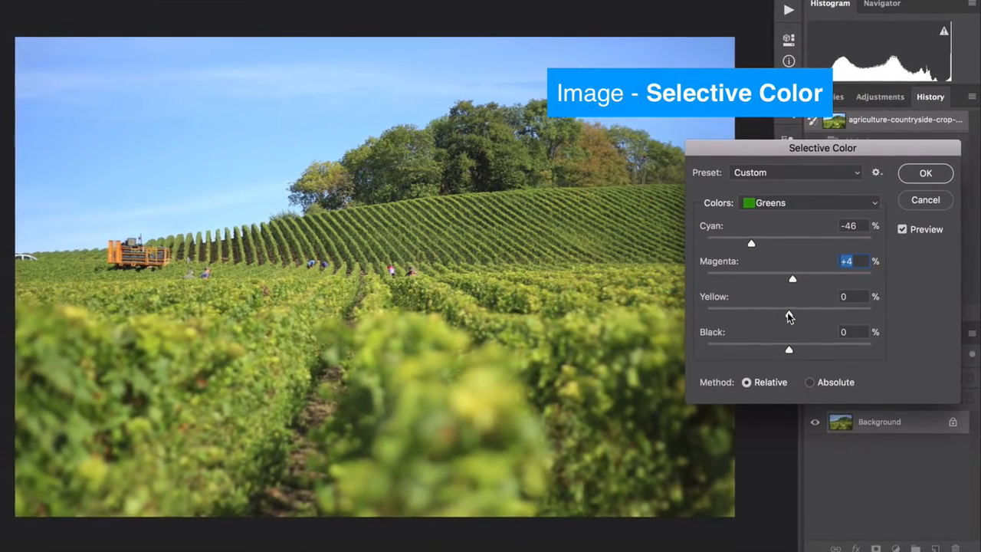
{"action": "mouse_move", "coordinate": [786, 316]}
{"action": "left_mouse_down"}
{"action": "mouse_move", "coordinate": [750, 317]}
{"action": "mouse_move", "coordinate": [845, 314]}
{"action": "mouse_move", "coordinate": [794, 314]}
{"action": "left_mouse_up"}
{"action": "left_click_drag", "start_coordinate": [789, 349], "coordinate": [810, 350]}
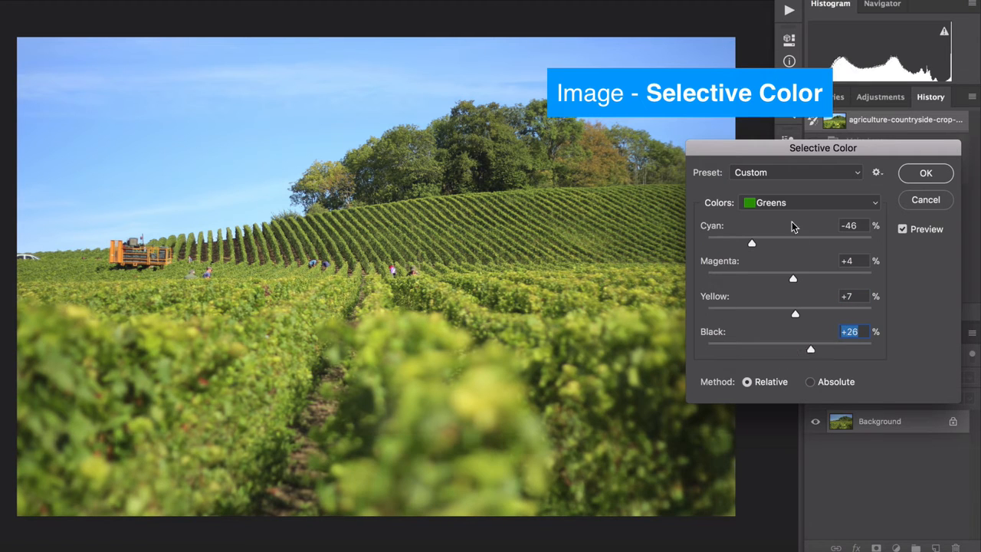
Step: For the Yellows range, set Cyan to -69%, Magenta to +19%, Yellow to +29% and Black to -3%
{"action": "left_click", "coordinate": [790, 204]}
{"action": "left_click", "coordinate": [789, 196]}
{"action": "left_click", "coordinate": [789, 197]}
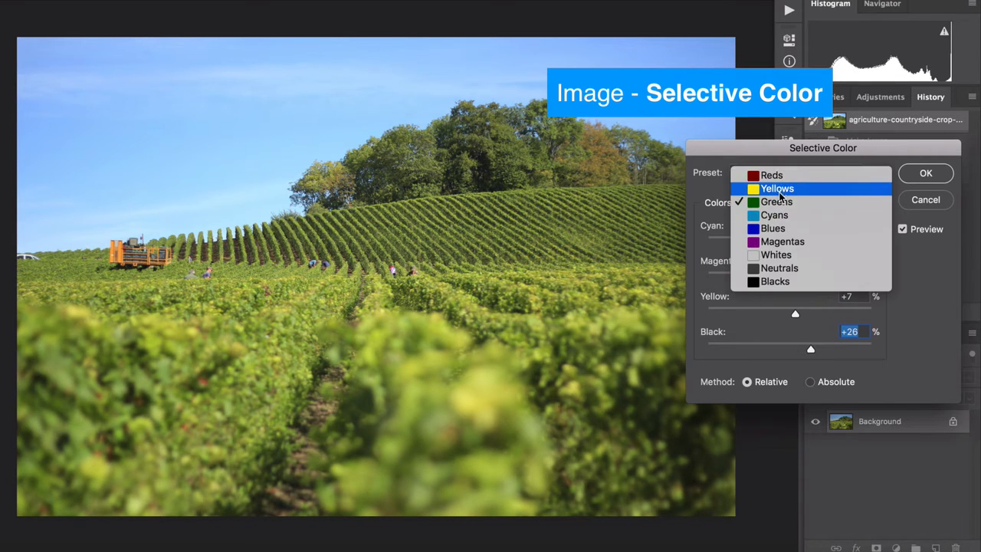
{"action": "left_click", "coordinate": [775, 188]}
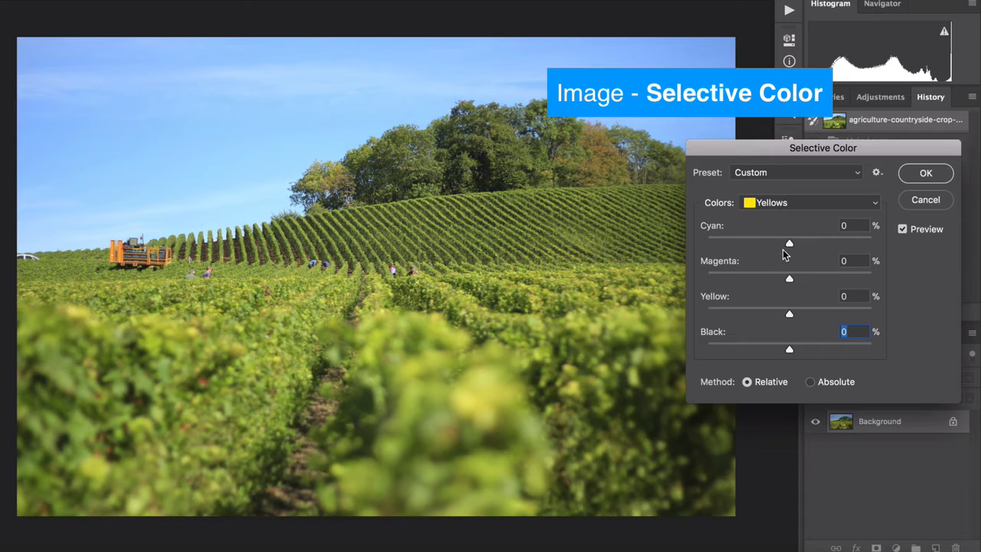
{"action": "left_click_drag", "start_coordinate": [790, 244], "coordinate": [733, 243]}
{"action": "mouse_move", "coordinate": [791, 280]}
{"action": "left_mouse_down"}
{"action": "mouse_move", "coordinate": [816, 278]}
{"action": "mouse_move", "coordinate": [804, 279]}
{"action": "left_mouse_up"}
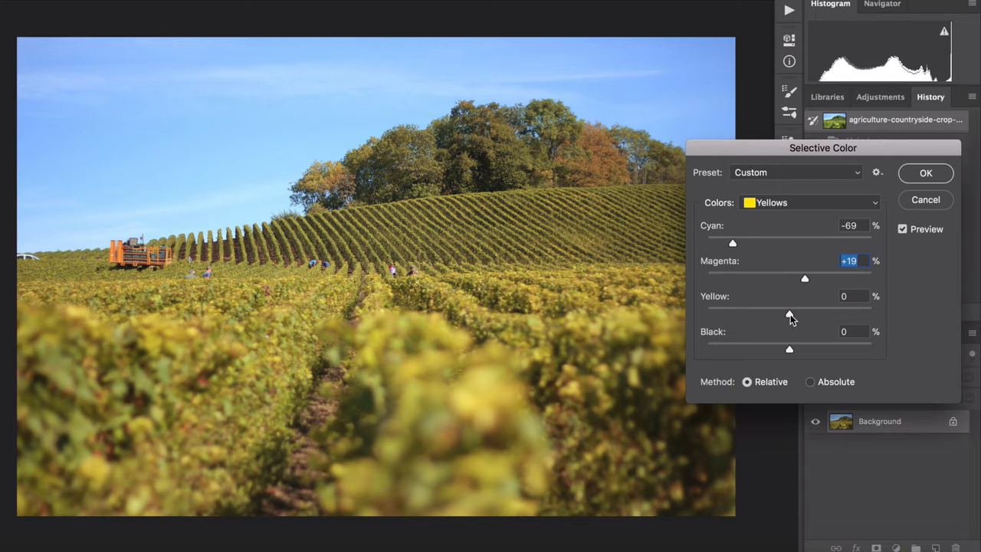
{"action": "left_click_drag", "start_coordinate": [790, 319], "coordinate": [814, 314]}
{"action": "mouse_move", "coordinate": [789, 349]}
{"action": "left_mouse_down"}
{"action": "mouse_move", "coordinate": [771, 350]}
{"action": "mouse_move", "coordinate": [837, 349]}
{"action": "mouse_move", "coordinate": [787, 349]}
{"action": "left_mouse_up"}
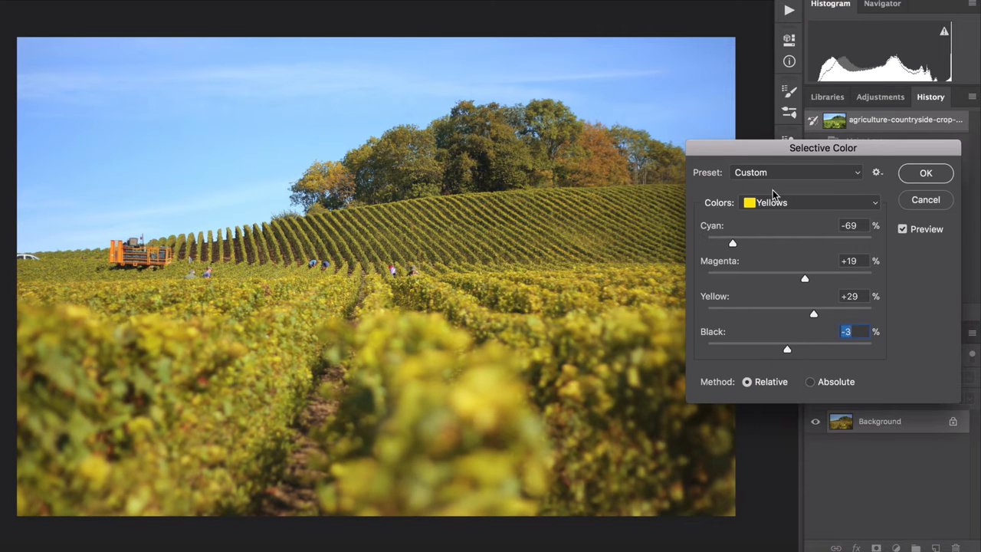
Step: For the Cyans range, set Cyan to +5%, Magenta to +3% and Black to +49%
{"action": "left_click", "coordinate": [773, 202]}
{"action": "left_click", "coordinate": [773, 228]}
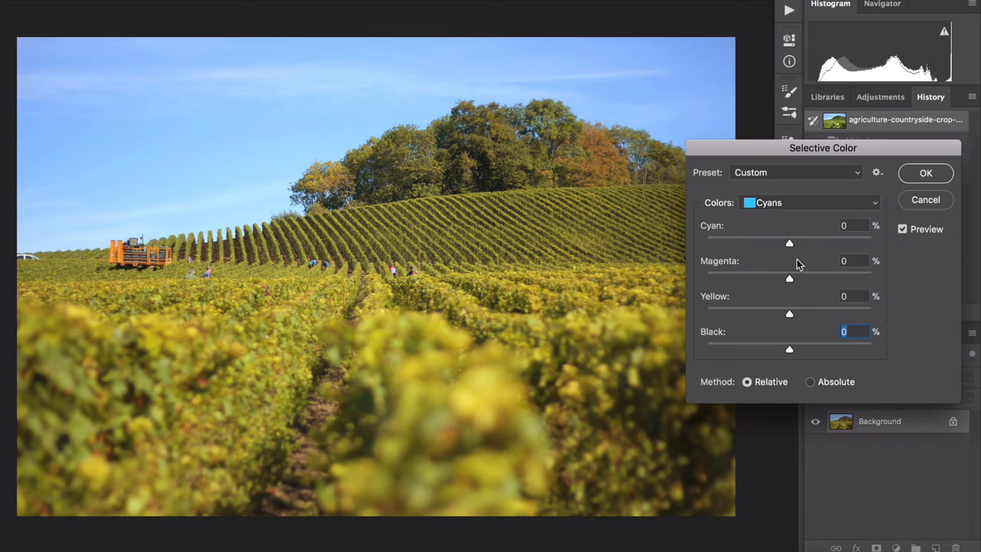
{"action": "mouse_move", "coordinate": [790, 242]}
{"action": "left_mouse_down"}
{"action": "mouse_move", "coordinate": [772, 245]}
{"action": "mouse_move", "coordinate": [803, 245]}
{"action": "mouse_move", "coordinate": [794, 244]}
{"action": "left_mouse_up"}
{"action": "mouse_move", "coordinate": [801, 278]}
{"action": "left_mouse_down"}
{"action": "mouse_move", "coordinate": [819, 278]}
{"action": "mouse_move", "coordinate": [769, 278]}
{"action": "mouse_move", "coordinate": [792, 278]}
{"action": "left_mouse_up"}
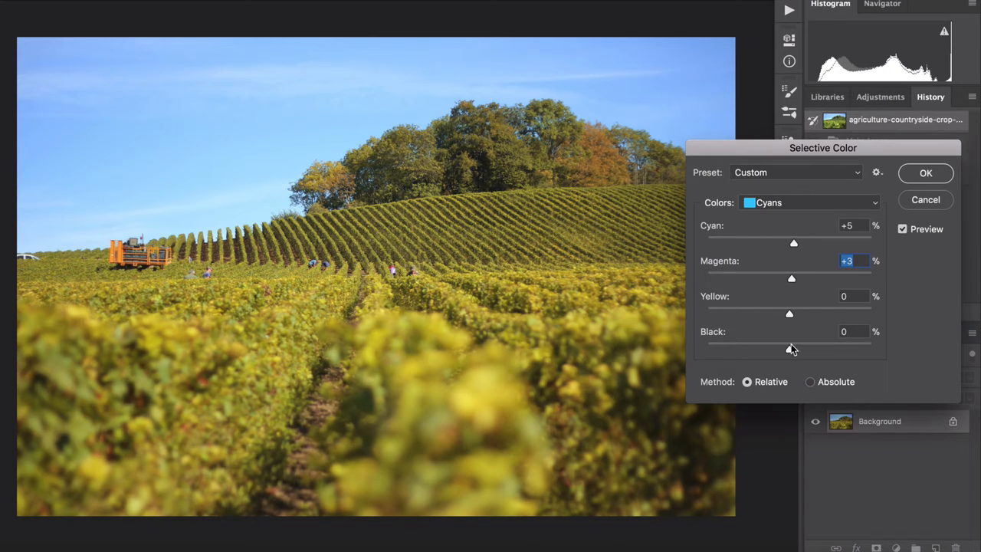
{"action": "left_click_drag", "start_coordinate": [790, 348], "coordinate": [829, 349]}
Step: For the Magentas range of the Selective Color adjustment, set Magenta to +4%
{"action": "left_click", "coordinate": [787, 203]}
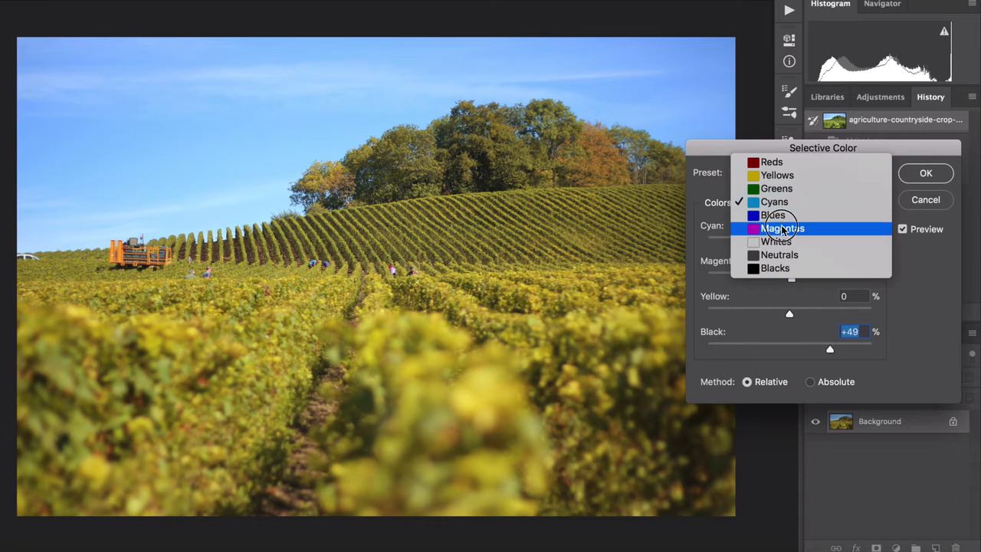
{"action": "left_click", "coordinate": [780, 228]}
{"action": "left_click_drag", "start_coordinate": [791, 245], "coordinate": [789, 280]}
Step: For the Reds range, set Cyan to +1%, Magenta to +80%, Yellow to -1% and Black to +38%
{"action": "left_click", "coordinate": [787, 204]}
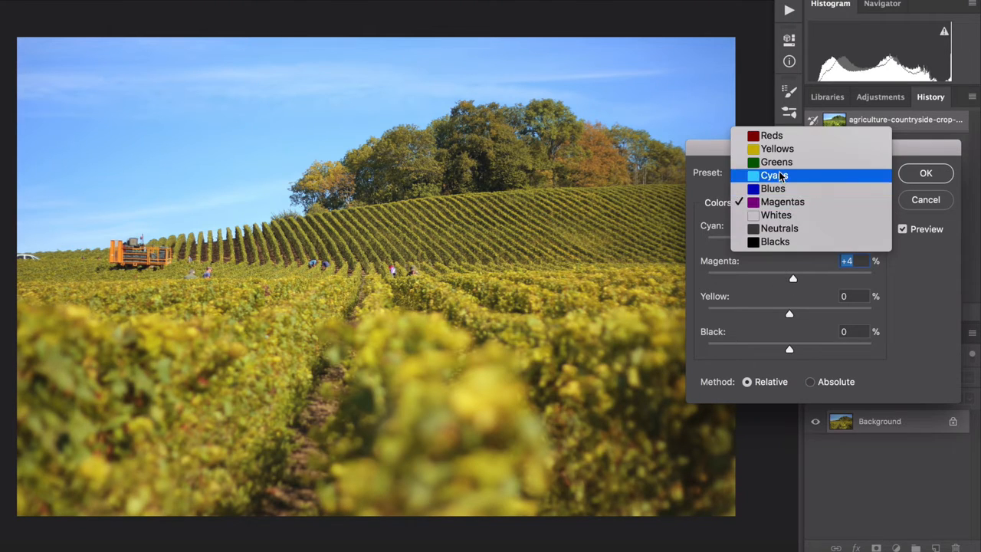
{"action": "left_click", "coordinate": [772, 134]}
{"action": "mouse_move", "coordinate": [789, 243]}
{"action": "left_mouse_down"}
{"action": "mouse_move", "coordinate": [762, 245]}
{"action": "mouse_move", "coordinate": [825, 245]}
{"action": "mouse_move", "coordinate": [792, 244]}
{"action": "mouse_move", "coordinate": [821, 282]}
{"action": "mouse_move", "coordinate": [753, 278]}
{"action": "mouse_move", "coordinate": [835, 280]}
{"action": "mouse_move", "coordinate": [726, 277]}
{"action": "mouse_move", "coordinate": [852, 277]}
{"action": "mouse_move", "coordinate": [712, 278]}
{"action": "mouse_move", "coordinate": [914, 278]}
{"action": "mouse_move", "coordinate": [761, 277]}
{"action": "mouse_move", "coordinate": [870, 280]}
{"action": "mouse_move", "coordinate": [855, 281]}
{"action": "left_mouse_up"}
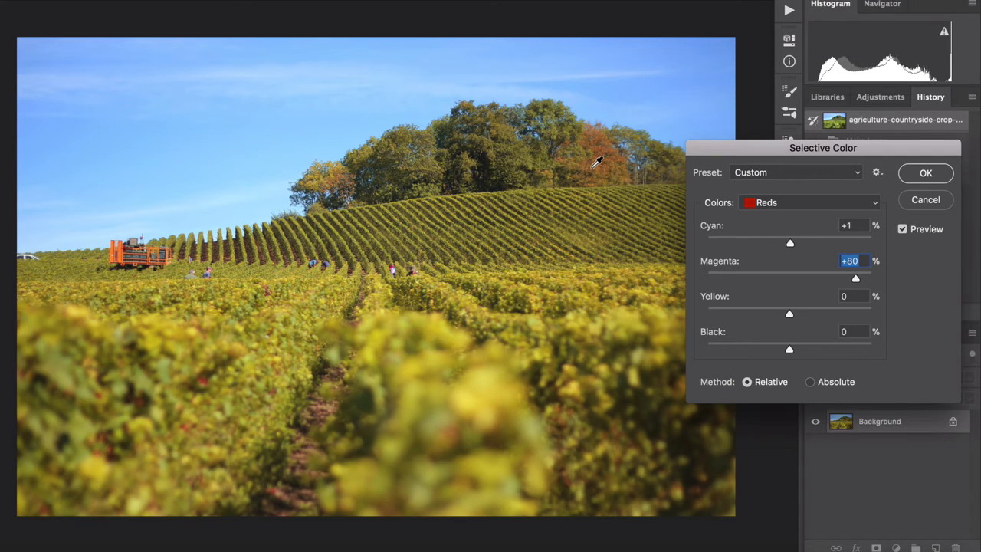
{"action": "mouse_move", "coordinate": [790, 316]}
{"action": "left_mouse_down"}
{"action": "mouse_move", "coordinate": [757, 317]}
{"action": "mouse_move", "coordinate": [852, 316]}
{"action": "mouse_move", "coordinate": [789, 315]}
{"action": "left_mouse_up"}
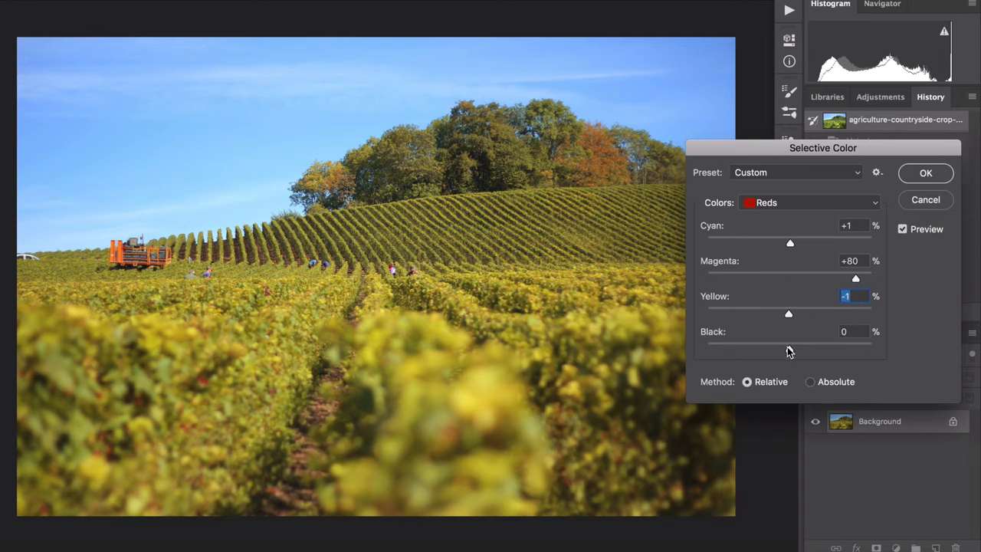
{"action": "left_click_drag", "start_coordinate": [789, 351], "coordinate": [822, 351]}
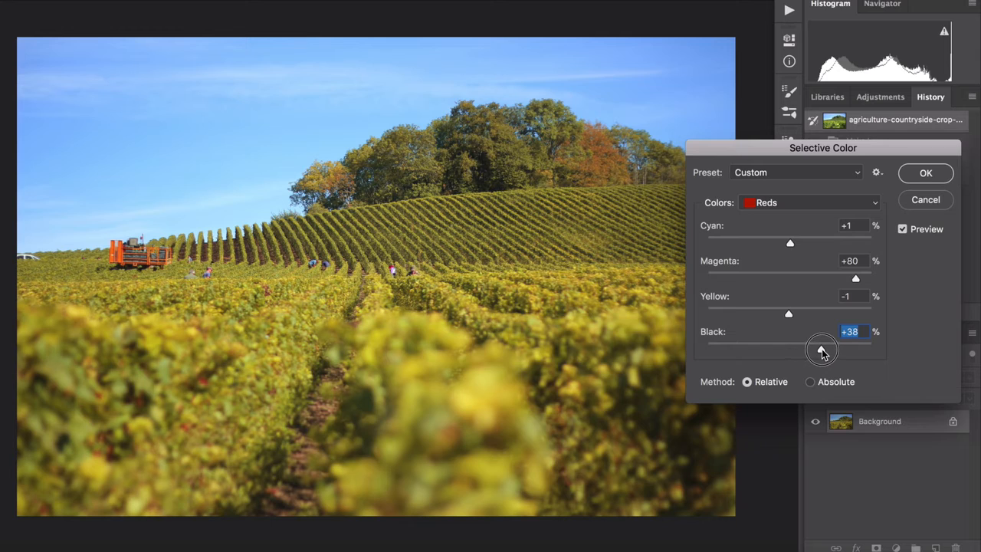
Step: For the Blacks range, set Cyan to +2%, Magenta to +3%, Yellow to +5% and Black to +13%, and apply the adjustment
{"action": "left_click", "coordinate": [822, 203]}
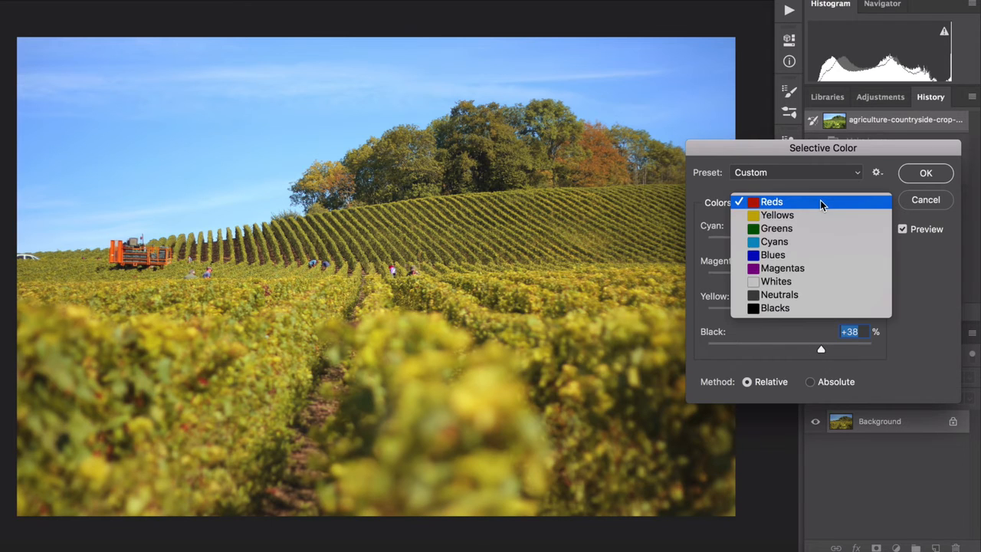
{"action": "left_click", "coordinate": [774, 307]}
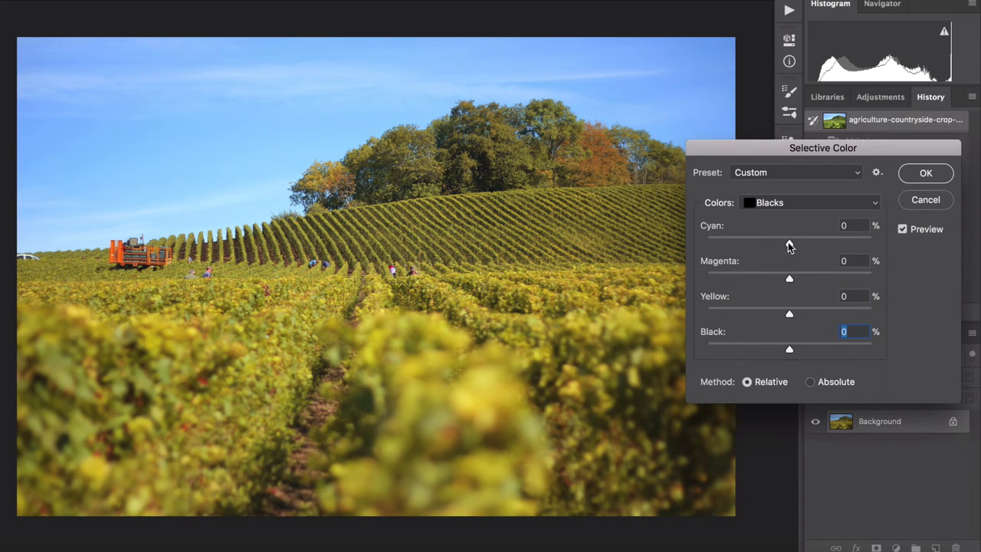
{"action": "mouse_move", "coordinate": [790, 245]}
{"action": "left_mouse_down"}
{"action": "mouse_move", "coordinate": [805, 243]}
{"action": "mouse_move", "coordinate": [766, 243]}
{"action": "mouse_move", "coordinate": [791, 243]}
{"action": "left_mouse_up"}
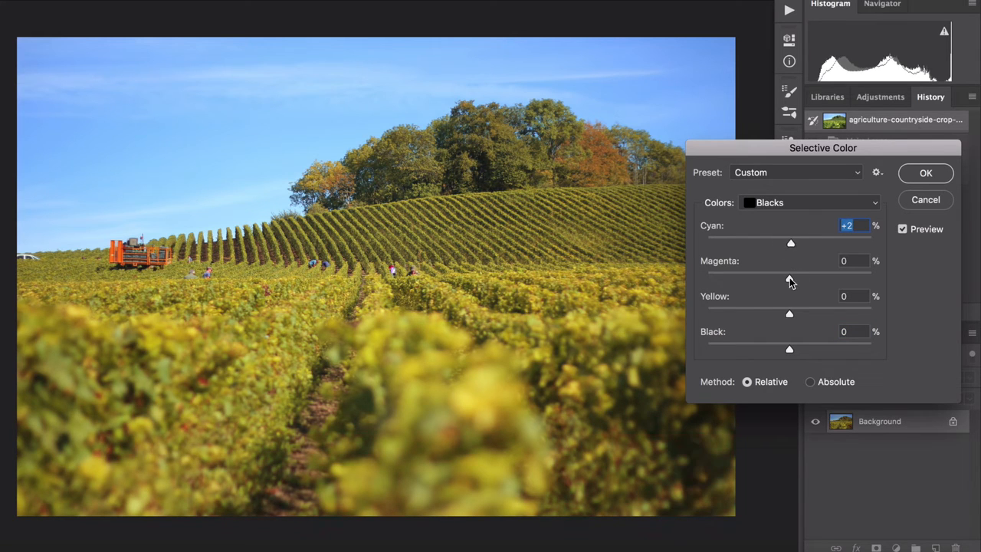
{"action": "mouse_move", "coordinate": [790, 278]}
{"action": "left_mouse_down"}
{"action": "mouse_move", "coordinate": [764, 280]}
{"action": "mouse_move", "coordinate": [792, 280]}
{"action": "left_mouse_up"}
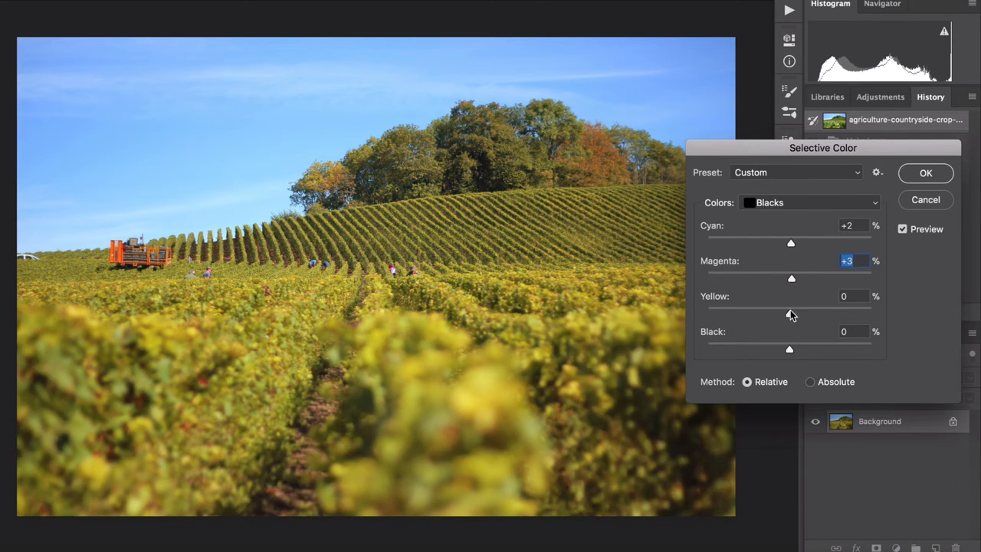
{"action": "mouse_move", "coordinate": [789, 315]}
{"action": "left_mouse_down"}
{"action": "mouse_move", "coordinate": [770, 313]}
{"action": "mouse_move", "coordinate": [820, 315]}
{"action": "mouse_move", "coordinate": [794, 315]}
{"action": "left_mouse_up"}
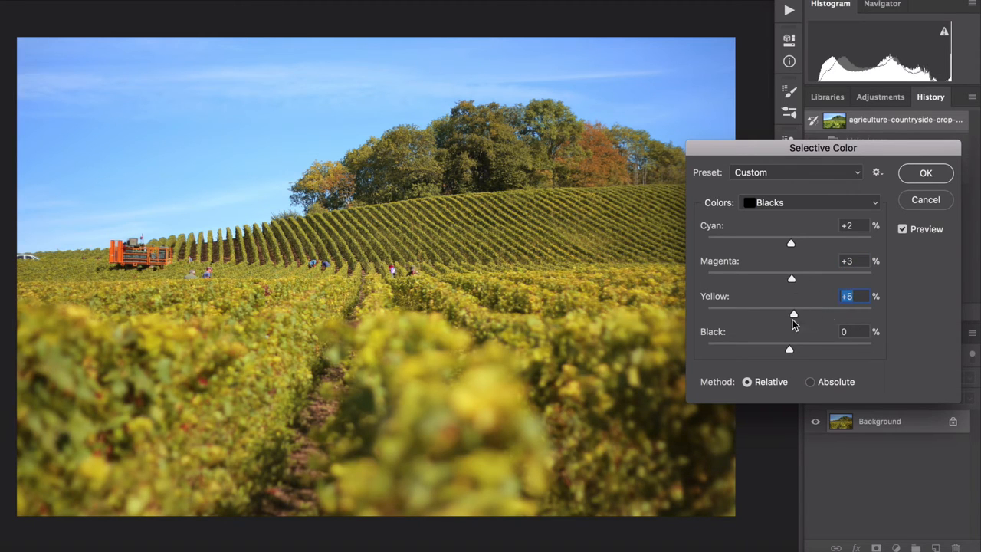
{"action": "mouse_move", "coordinate": [789, 349]}
{"action": "left_mouse_down"}
{"action": "mouse_move", "coordinate": [860, 350]}
{"action": "mouse_move", "coordinate": [756, 350]}
{"action": "mouse_move", "coordinate": [799, 351]}
{"action": "left_mouse_up"}
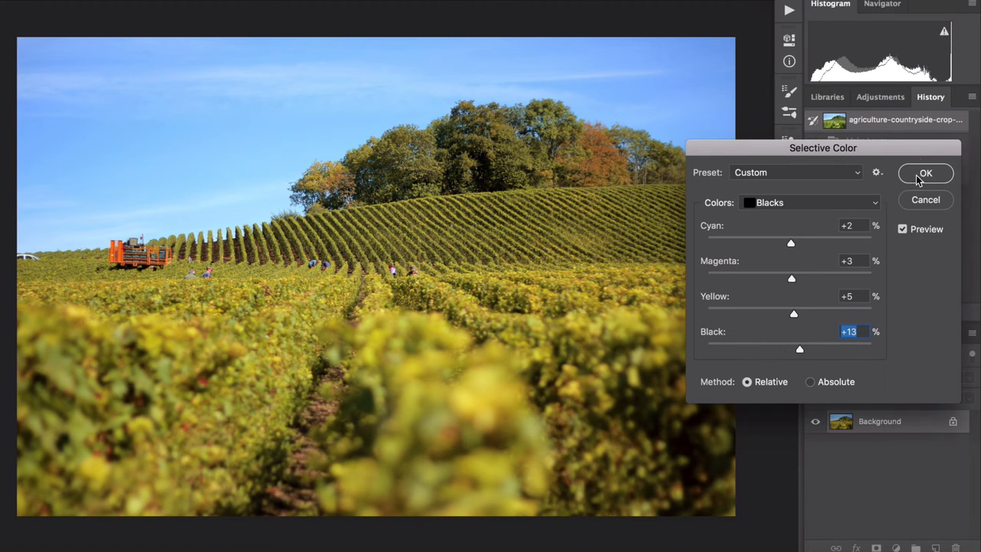
{"action": "left_click", "coordinate": [923, 174]}
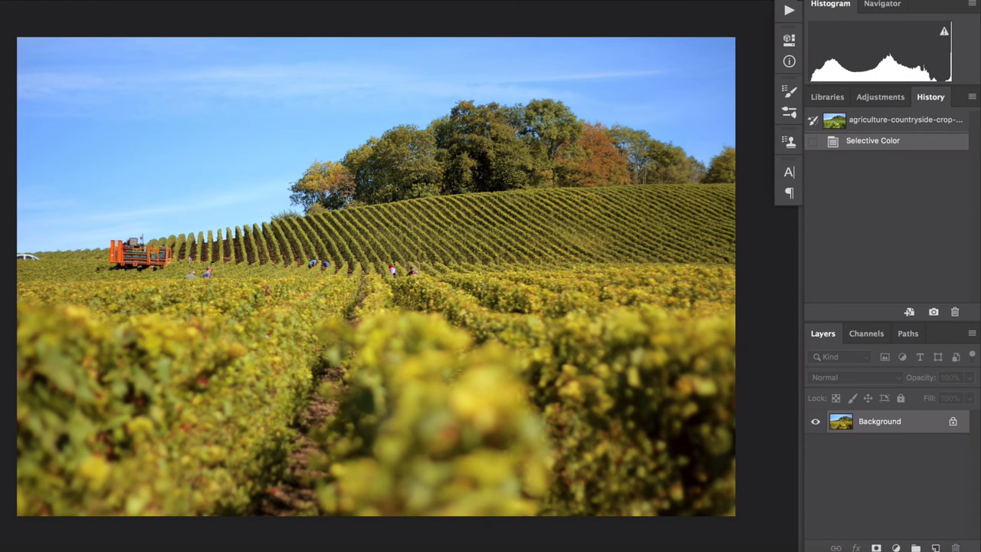
{"action": "left_click", "coordinate": [795, 2]}
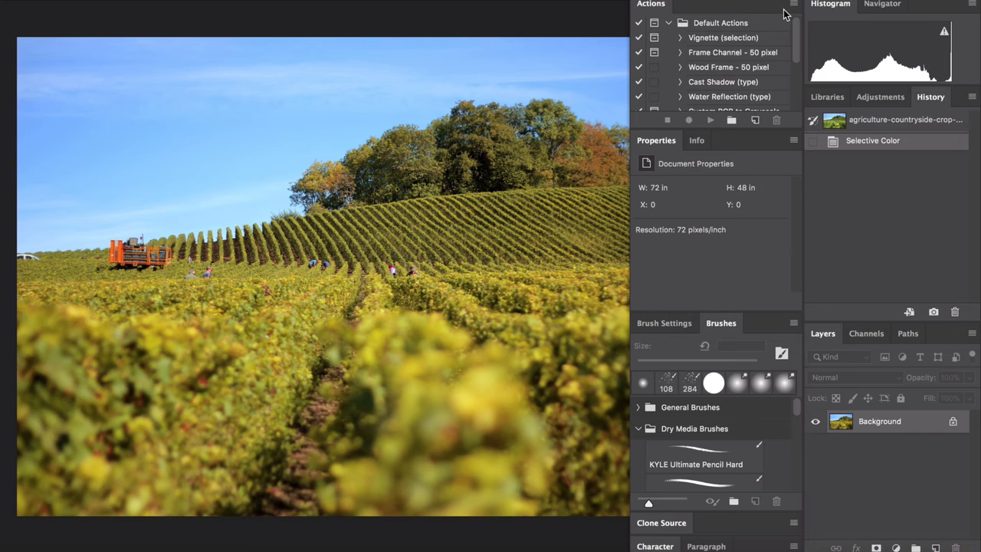
{"action": "left_click", "coordinate": [797, 2]}
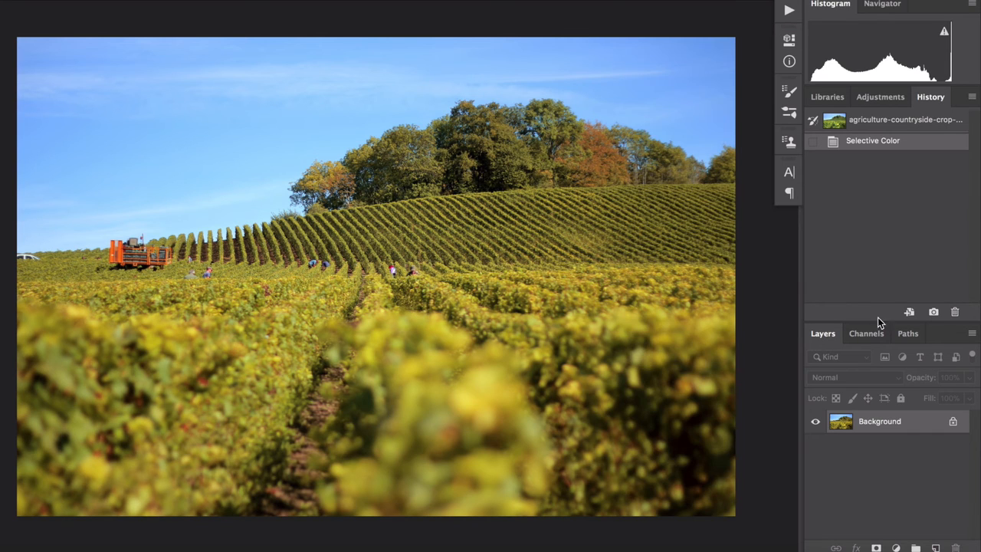
Step: Compare the original photo with the Selective Color result by switching between their history states
{"action": "left_click", "coordinate": [882, 125]}
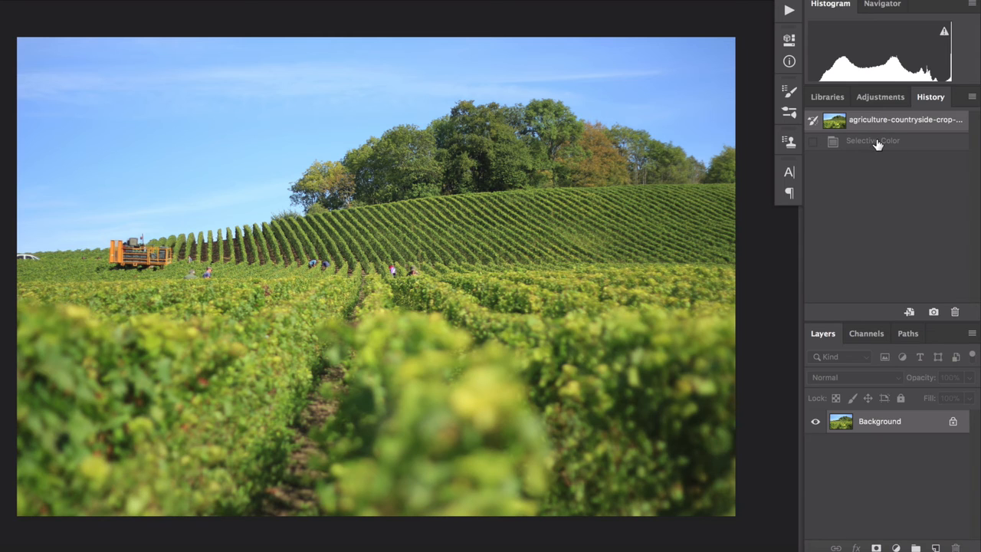
{"action": "left_click", "coordinate": [873, 141]}
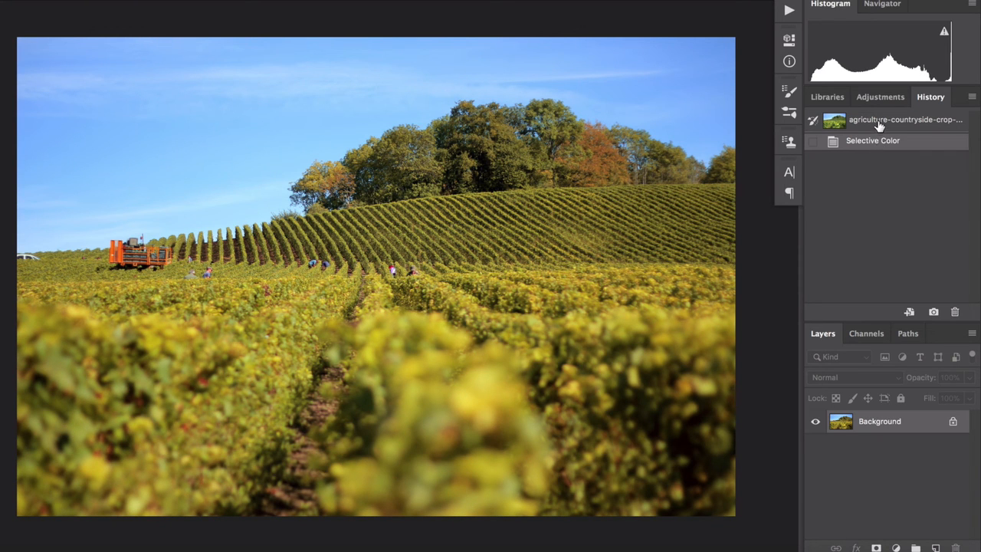
{"action": "left_click", "coordinate": [879, 122]}
{"action": "left_click", "coordinate": [878, 142]}
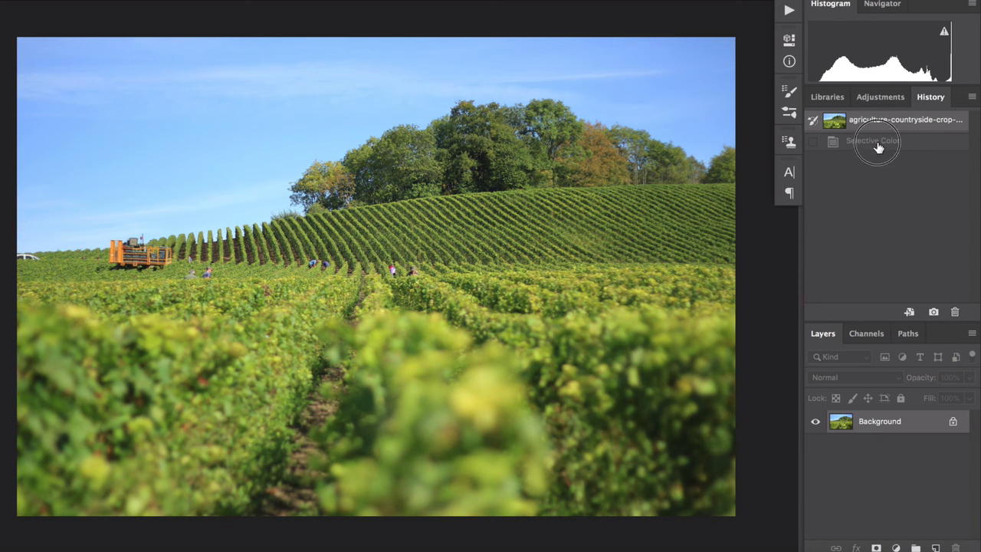